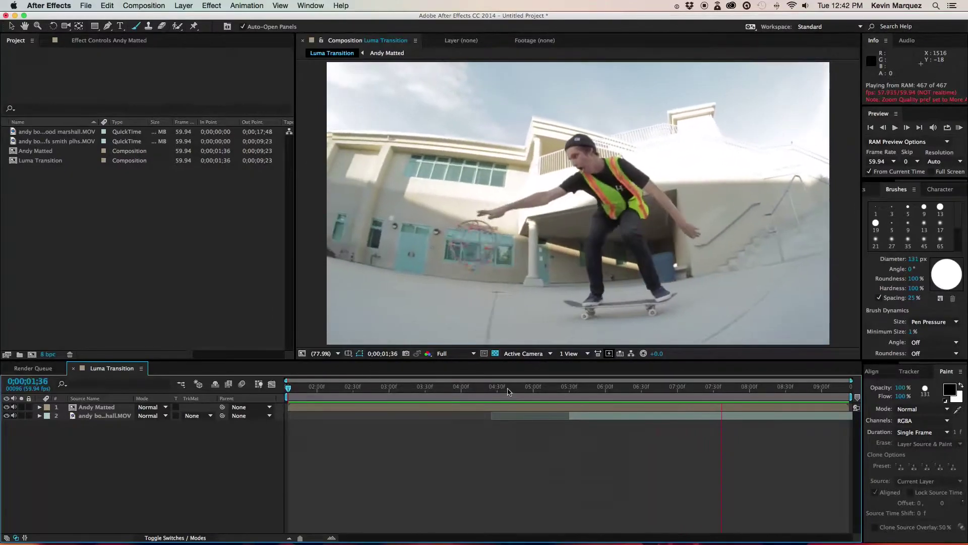
# - Review the earlier composition by scrubbing and toggling the lower skate clip's visibility
pyautogui.click(508, 387)
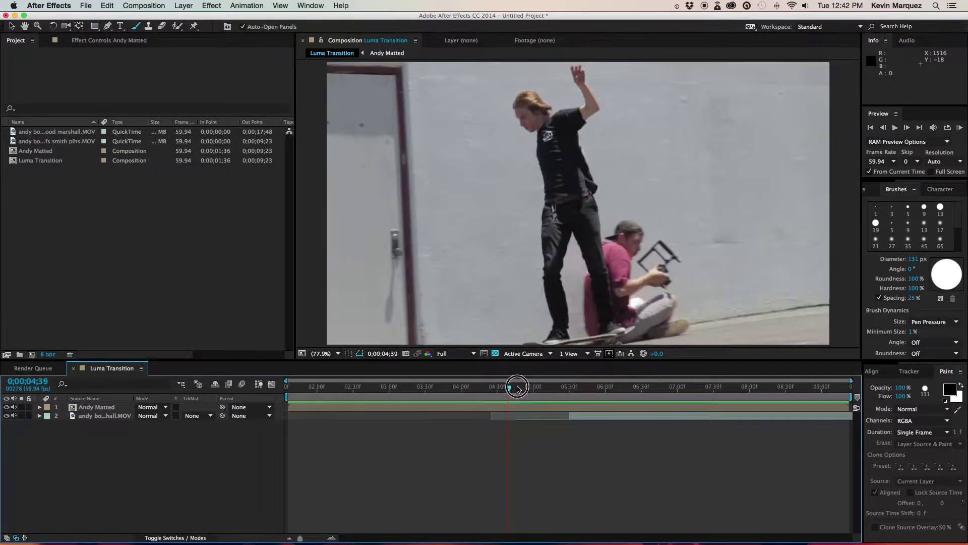
pyautogui.moveTo(518, 388); pyautogui.dragTo(644, 397)
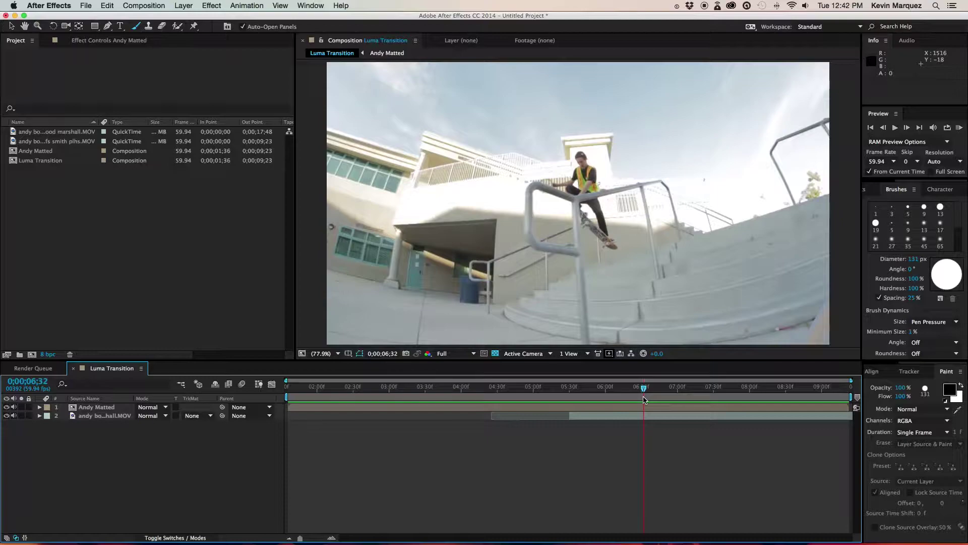
pyautogui.click(605, 393)
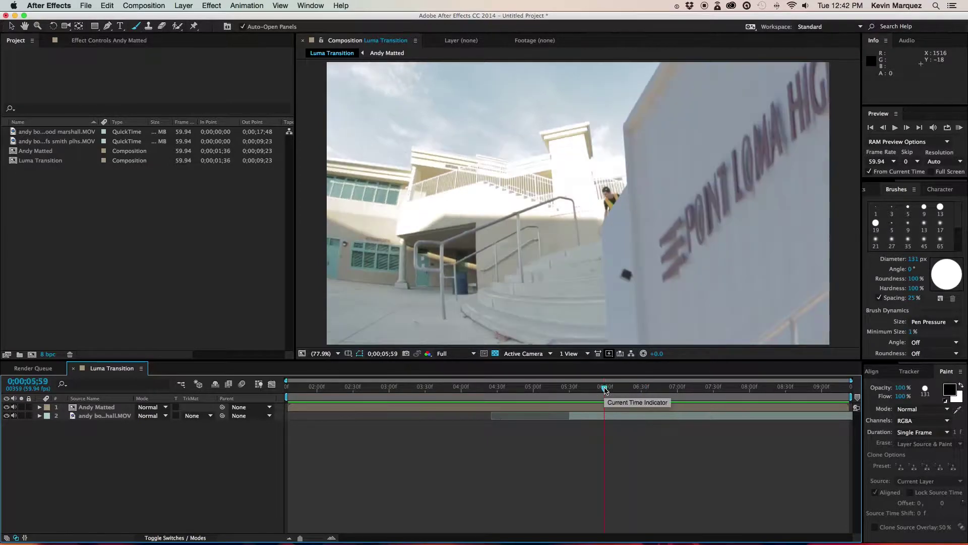
pyautogui.click(7, 415)
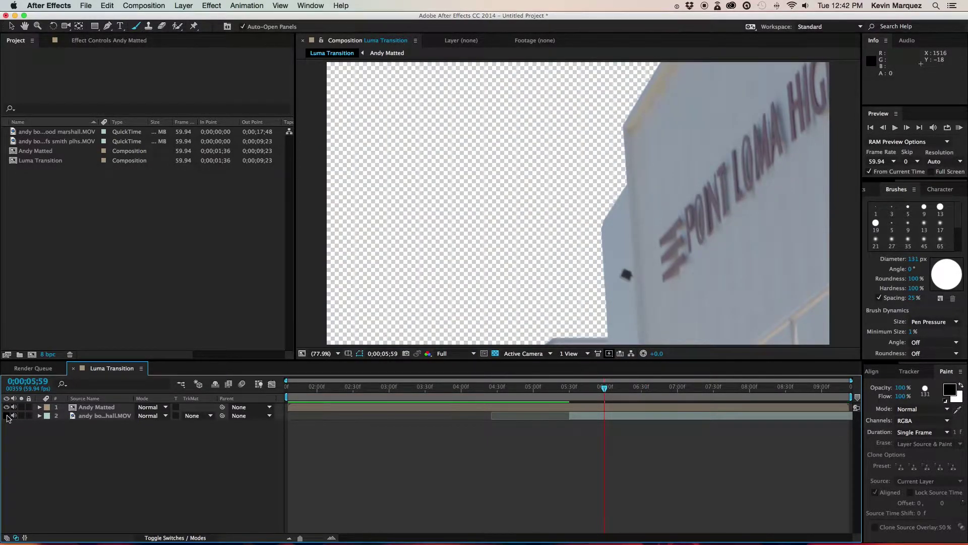
pyautogui.click(7, 416)
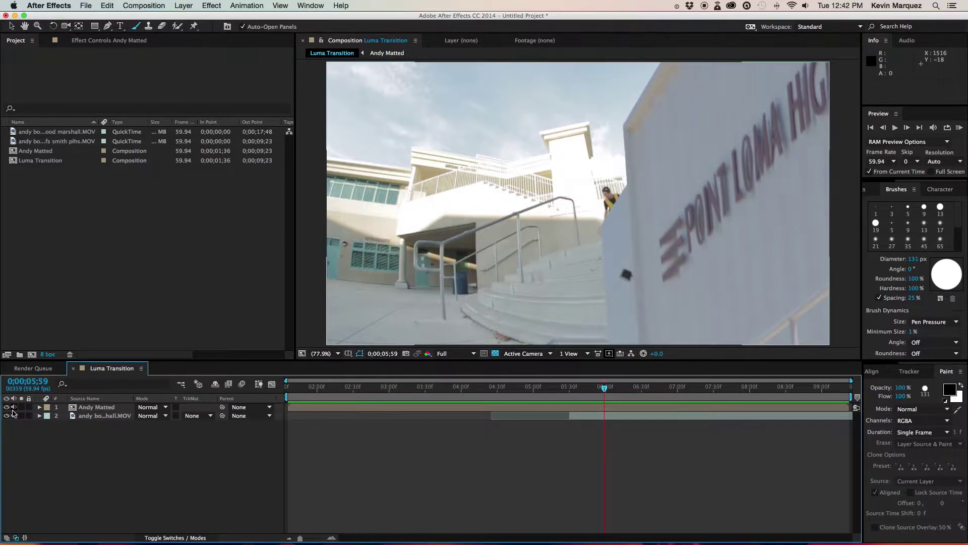
# - Create a new composition from the rail skate clip and duplicate its layer
pyautogui.moveTo(15, 141); pyautogui.dragTo(32, 349)
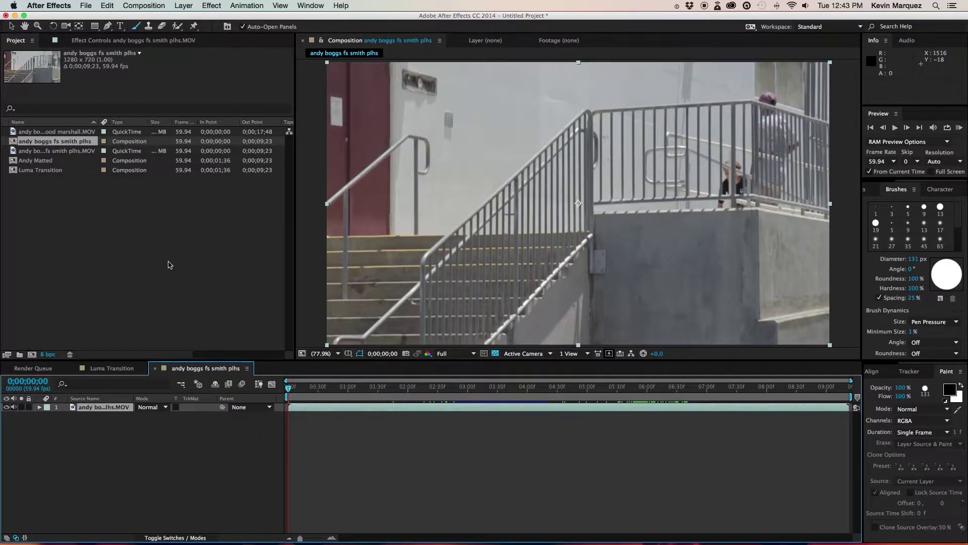
pyautogui.moveTo(440, 388); pyautogui.dragTo(626, 406)
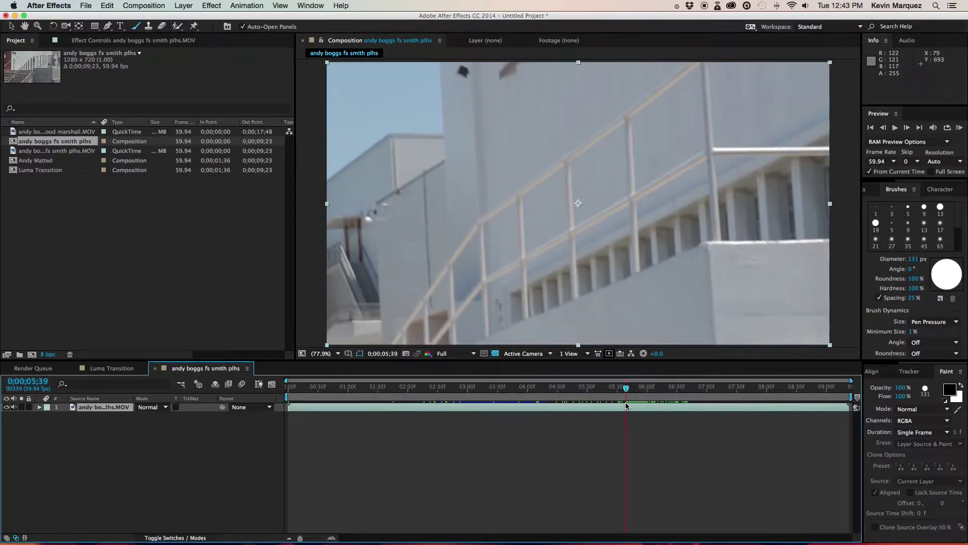
pyautogui.press('super+d')
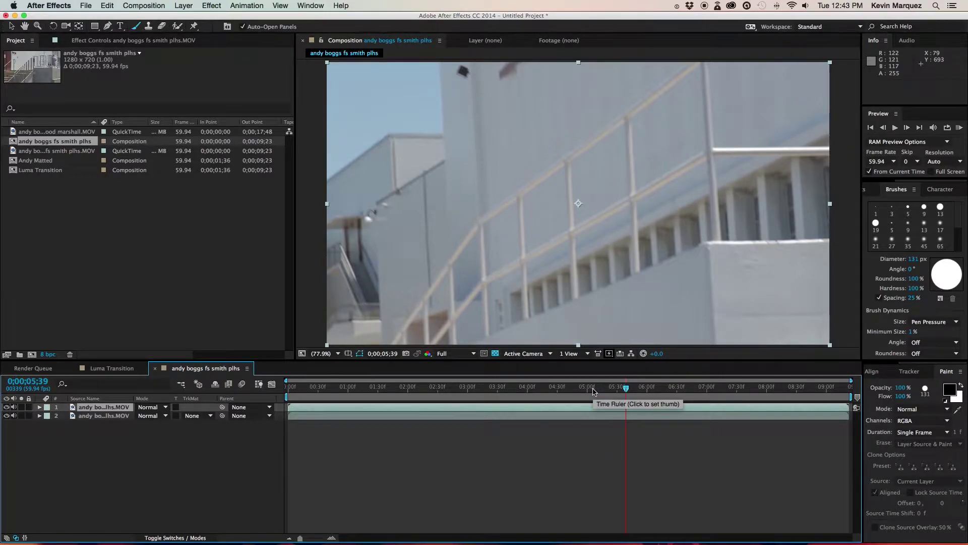
# - Trim the top copy to start at 0;00;05;31 and show the full timeline
pyautogui.press('pageup')
pyautogui.press('pageup')
pyautogui.press('pageup')
pyautogui.press('pageup')
pyautogui.press('pageup')
pyautogui.press('pageup')
pyautogui.press('pageup')
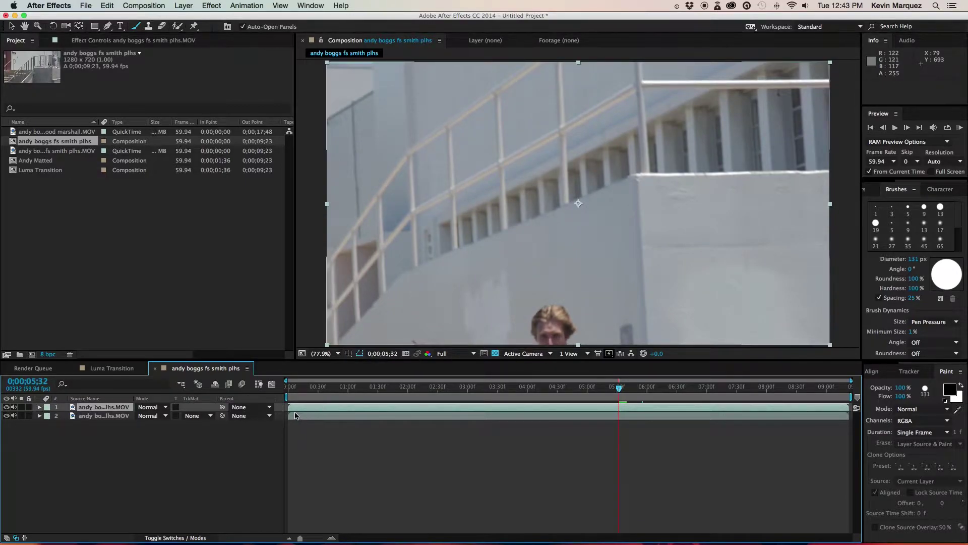
pyautogui.moveTo(287, 409); pyautogui.dragTo(616, 410)
pyautogui.press(';')
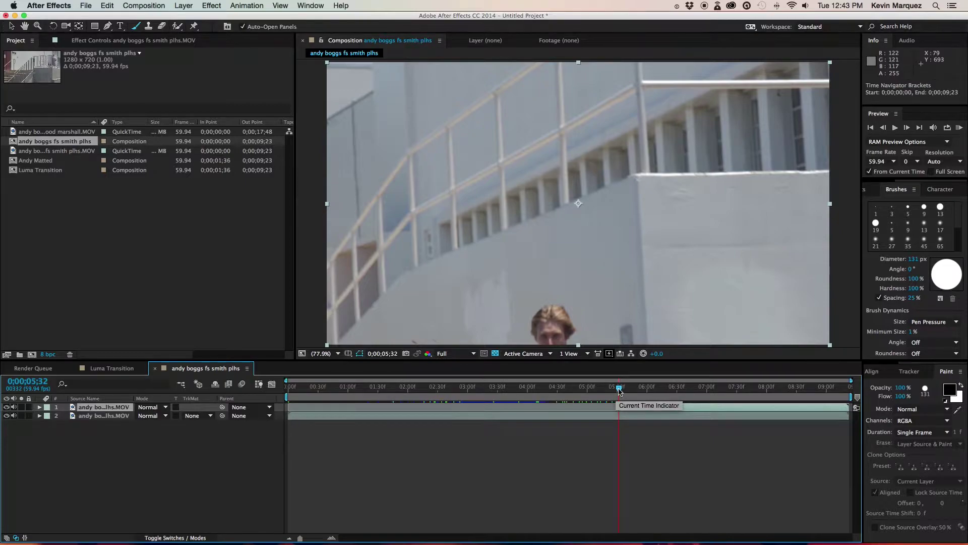
pyautogui.press('space')
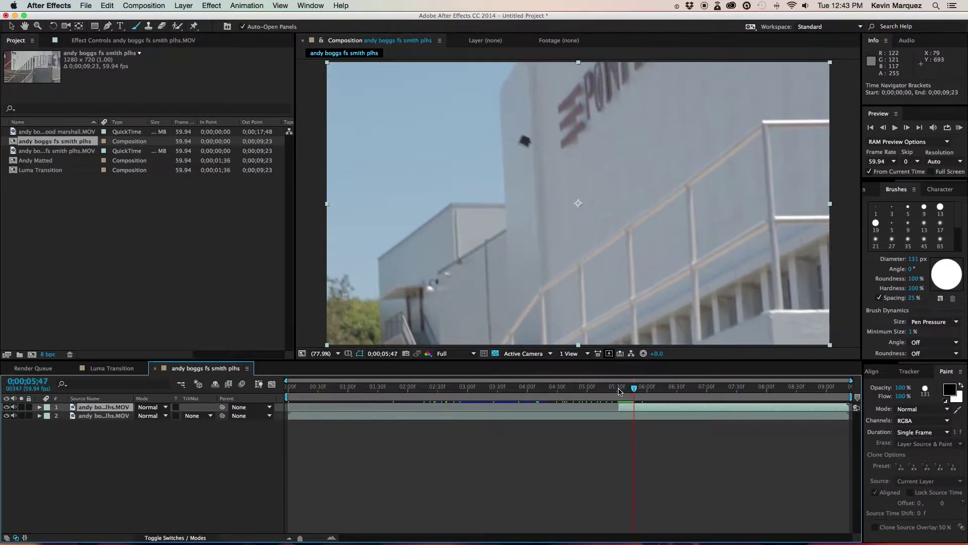
pyautogui.hotkey('alt', '1')
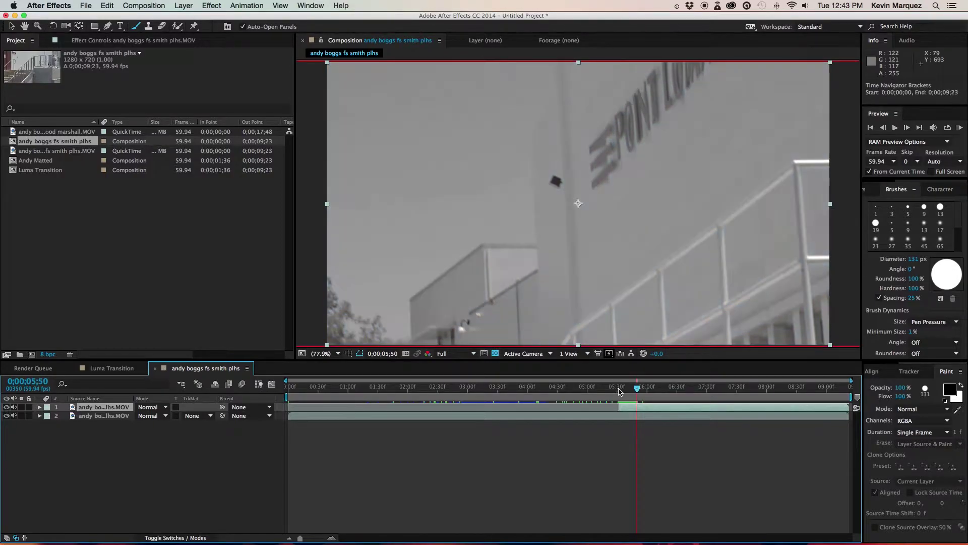
pyautogui.hotkey('alt', '2')
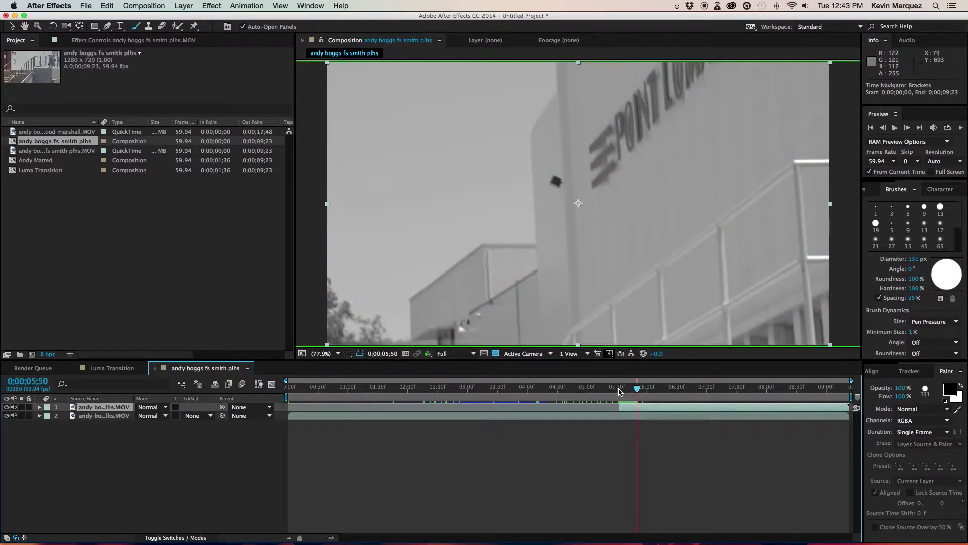
pyautogui.hotkey('alt', '3')
pyautogui.hotkey('alt', '1')
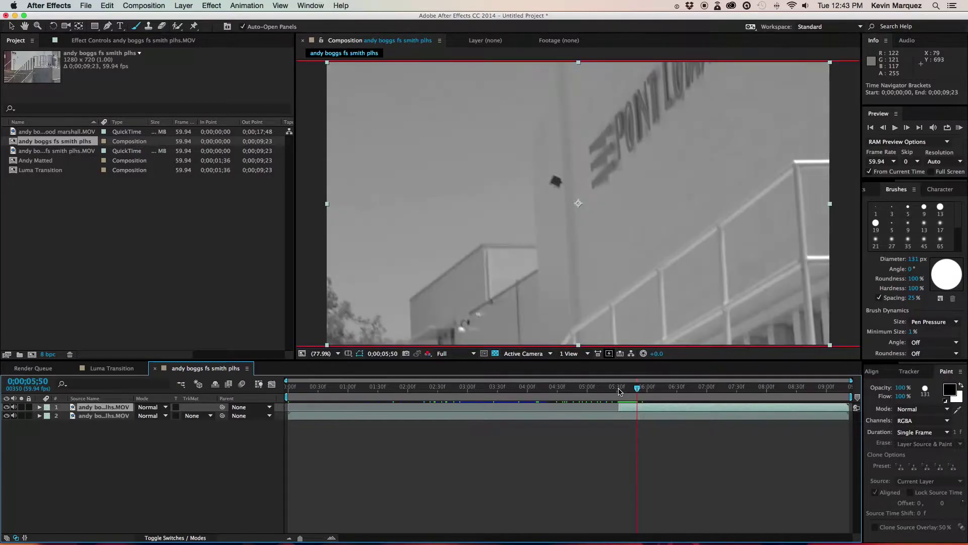
pyautogui.hotkey('alt', '2')
pyautogui.hotkey('alt', '3')
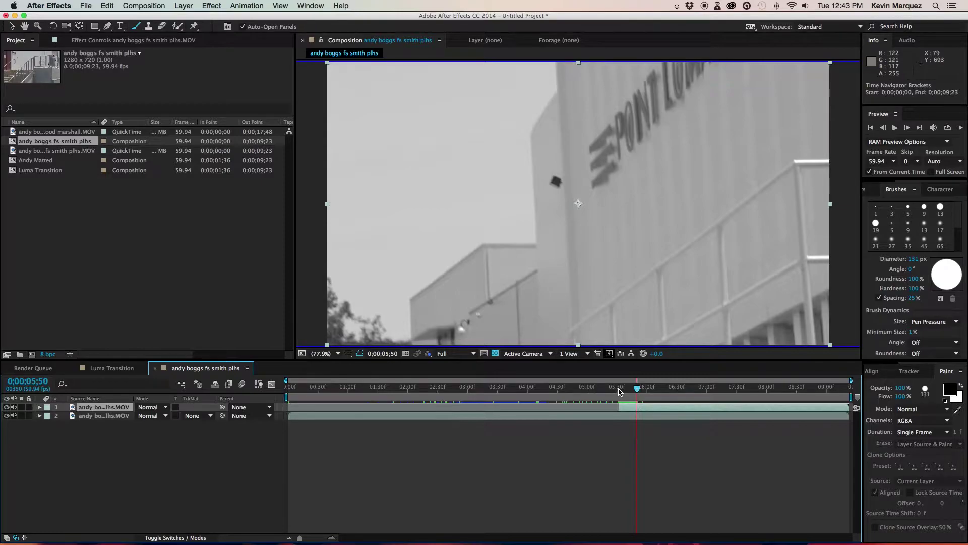
pyautogui.hotkey('alt', '3')
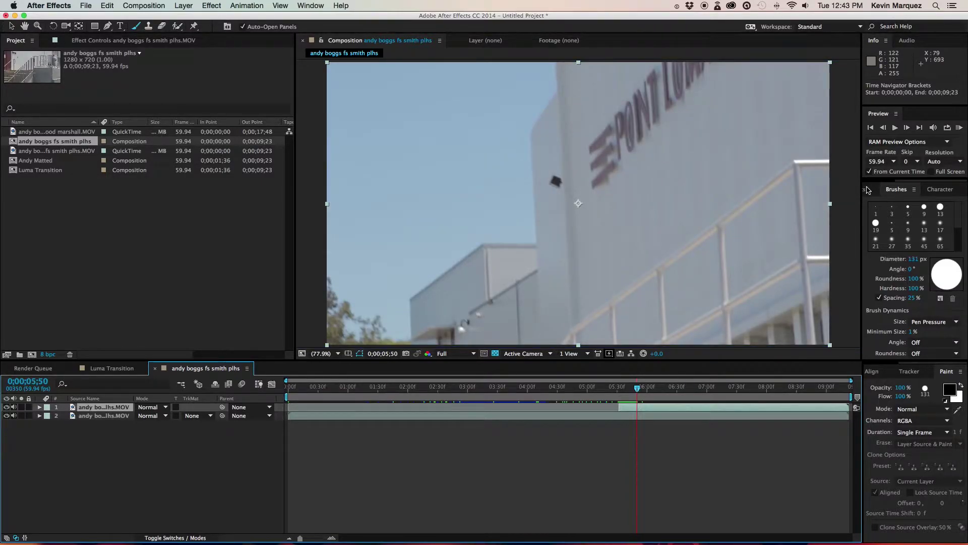
# - Apply Shift Channels to the top copy, taking both red and green from Blue
pyautogui.click(868, 191)
pyautogui.doubleClick(888, 200)
pyautogui.write('shift')
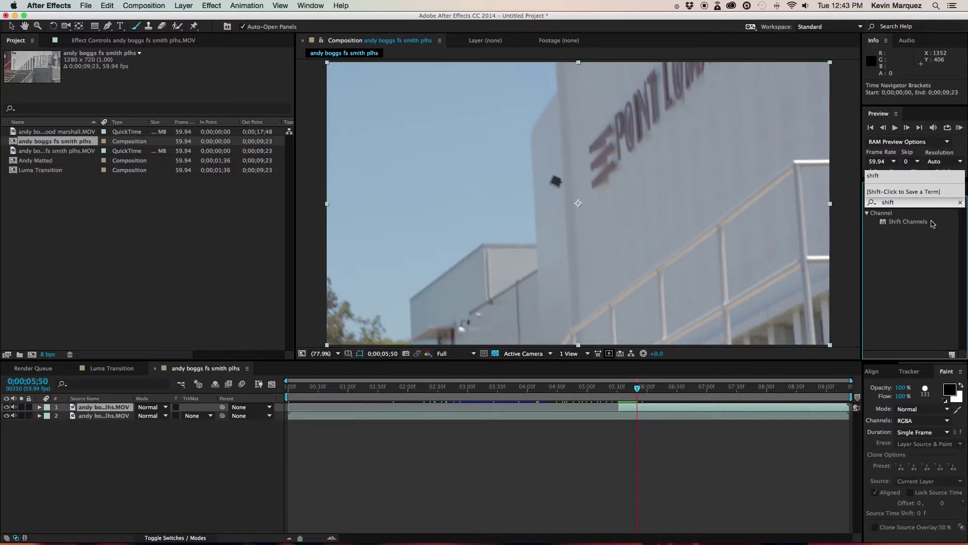
pyautogui.moveTo(932, 224); pyautogui.dragTo(678, 254)
pyautogui.click(181, 79)
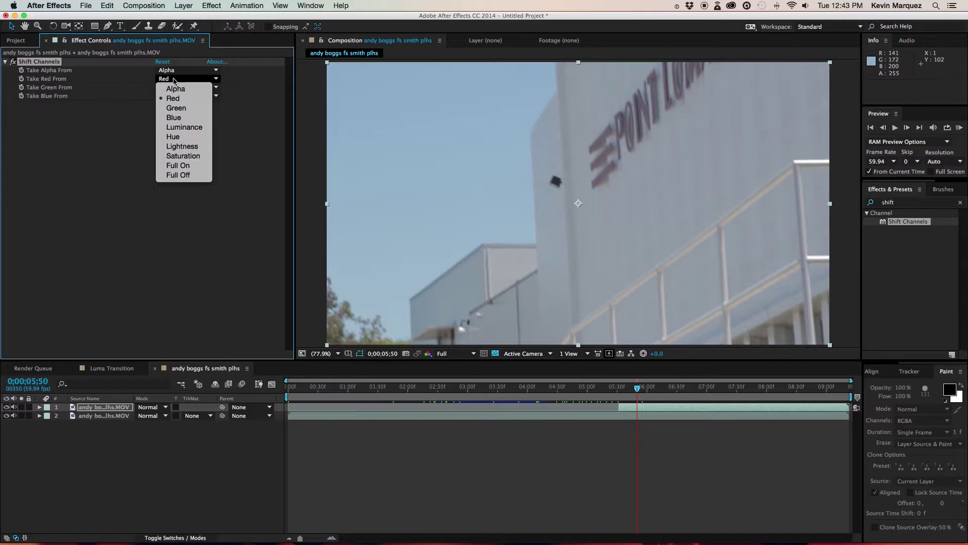
pyautogui.click(182, 114)
pyautogui.click(192, 88)
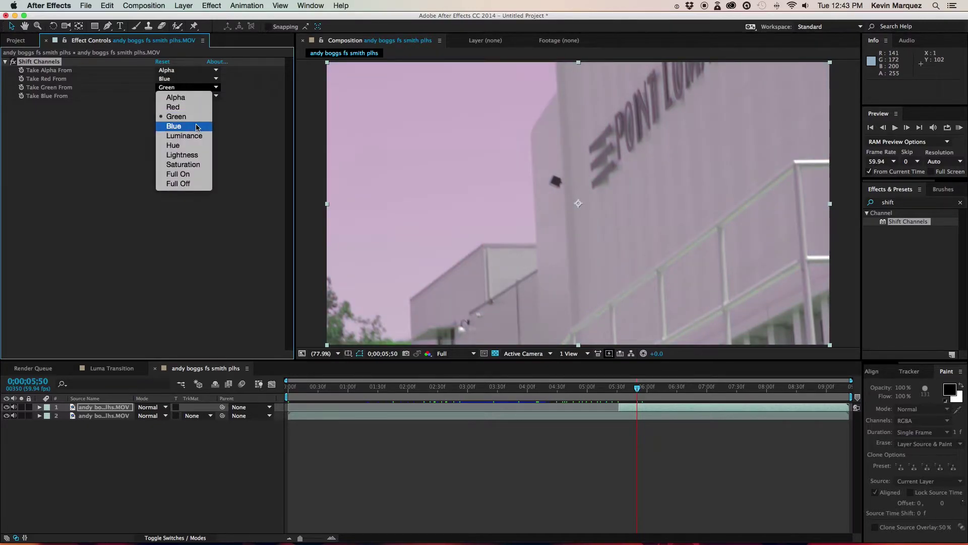
pyautogui.click(198, 126)
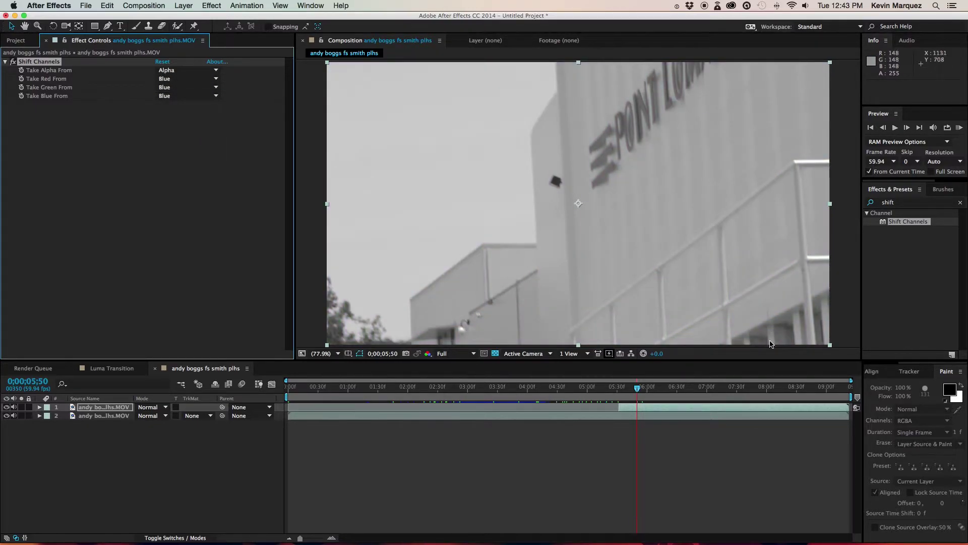
pyautogui.click(906, 201)
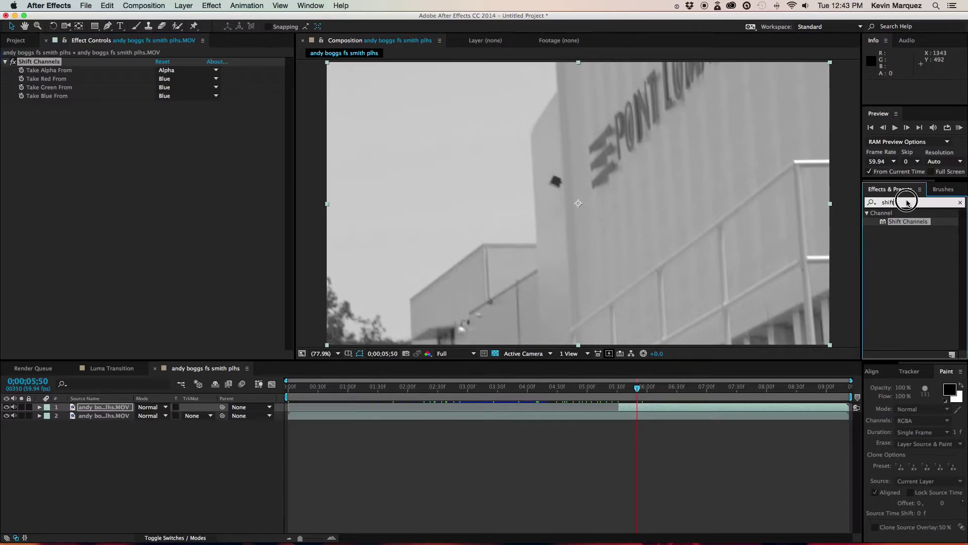
# - Apply Levels to the top layer with Input Black 178 and Input White 181
pyautogui.write('level')
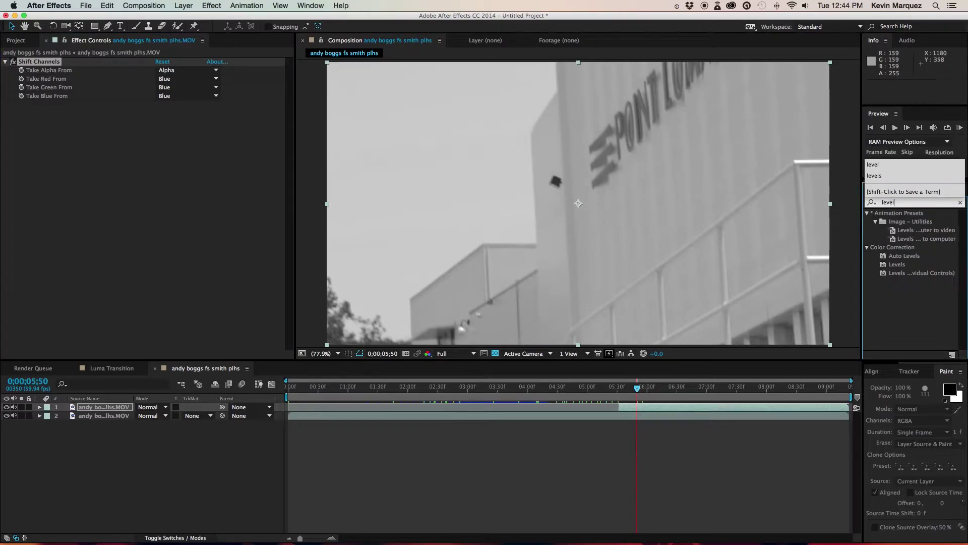
pyautogui.moveTo(897, 264); pyautogui.dragTo(695, 276)
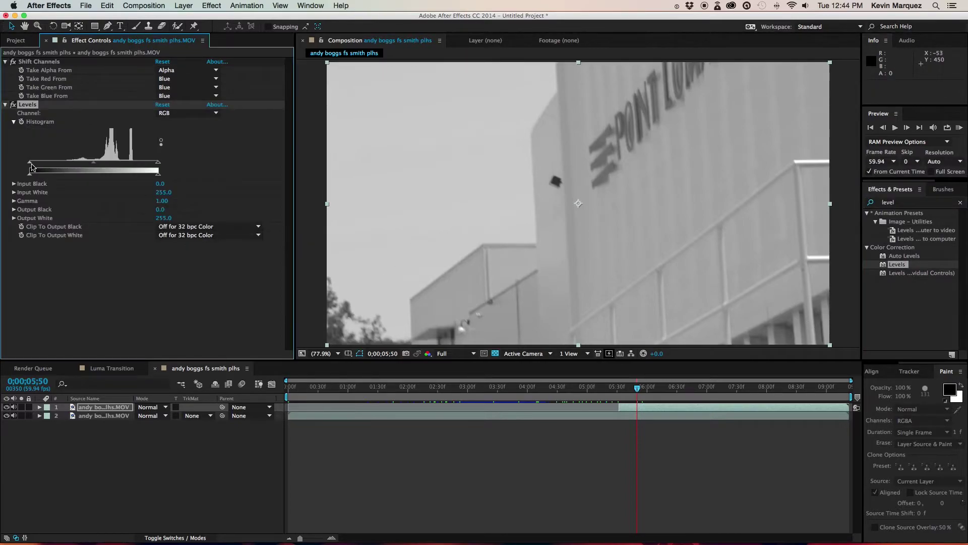
pyautogui.moveTo(31, 164); pyautogui.dragTo(120, 165)
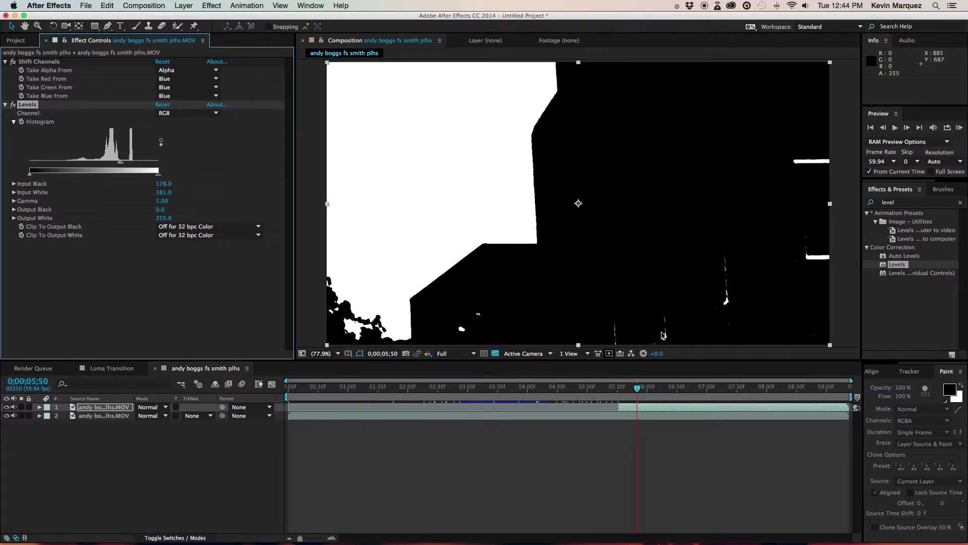
pyautogui.moveTo(625, 388); pyautogui.dragTo(621, 389)
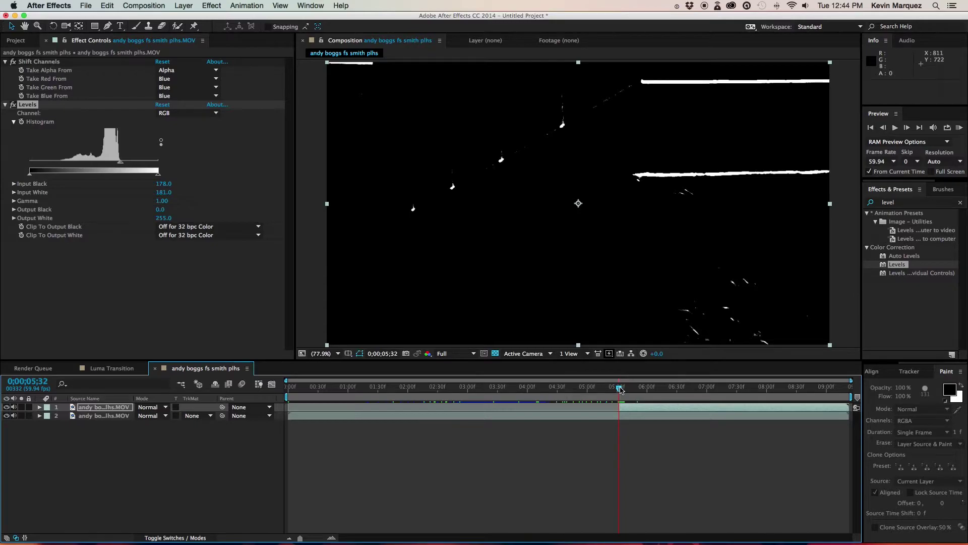
# - In the top layer's own view, brush black over white specks on the first matte frames
pyautogui.doubleClick(630, 410)
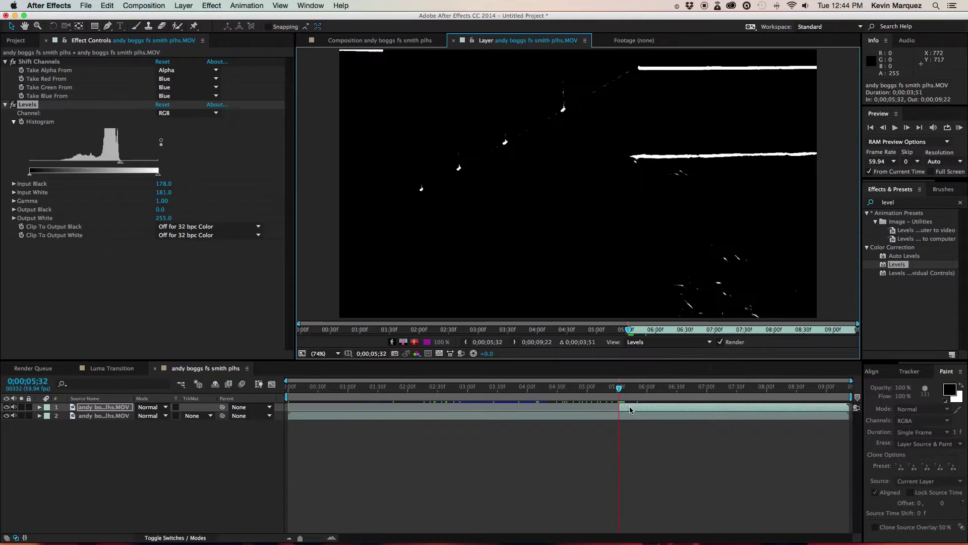
pyautogui.click(136, 25)
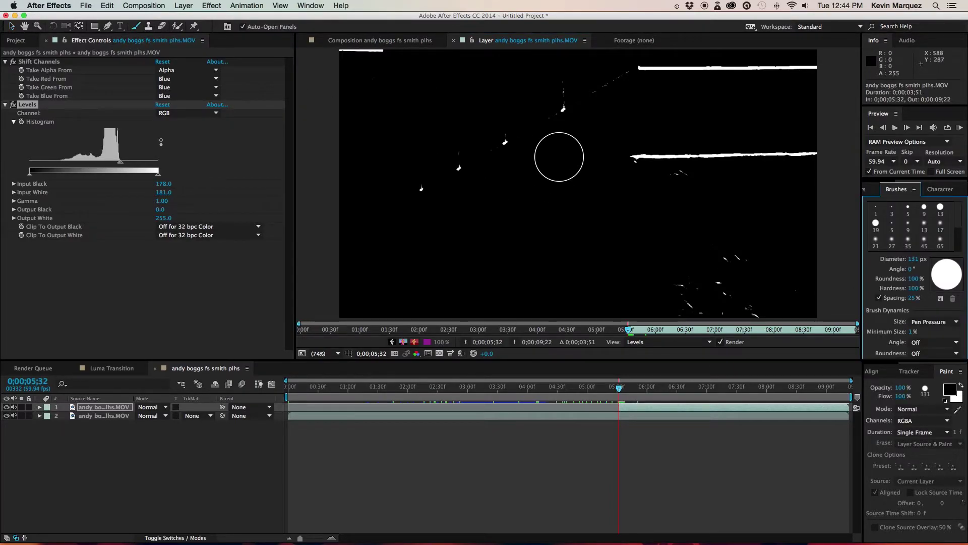
pyautogui.moveTo(573, 108)
pyautogui.mouseDown()
pyautogui.moveTo(429, 181)
pyautogui.moveTo(568, 91)
pyautogui.moveTo(660, 66)
pyautogui.moveTo(814, 73)
pyautogui.moveTo(822, 108)
pyautogui.moveTo(810, 145)
pyautogui.moveTo(631, 159)
pyautogui.moveTo(648, 165)
pyautogui.moveTo(735, 277)
pyautogui.moveTo(652, 312)
pyautogui.moveTo(702, 280)
pyautogui.moveTo(805, 307)
pyautogui.moveTo(745, 270)
pyautogui.moveTo(641, 257)
pyautogui.moveTo(564, 263)
pyautogui.mouseUp()
pyautogui.press('pagedown')
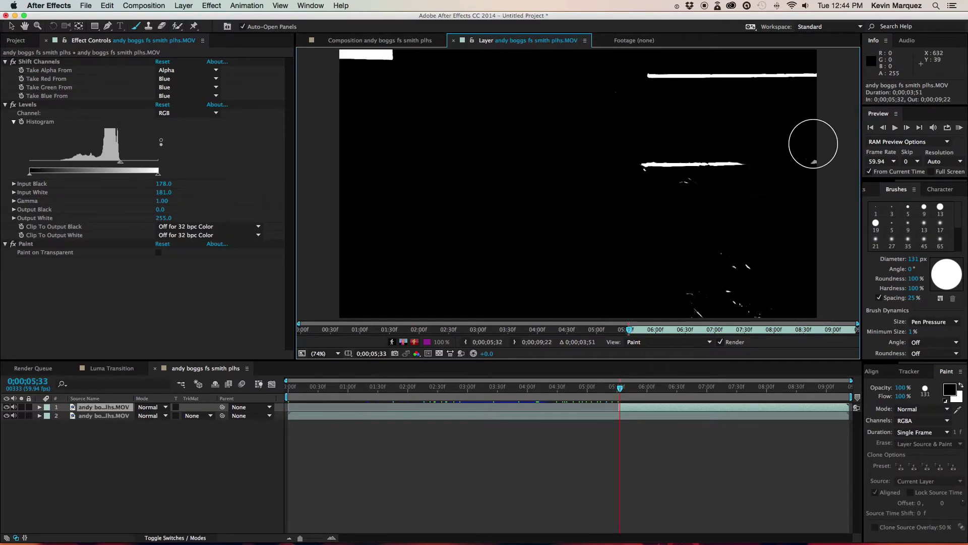
pyautogui.press('pagedown')
pyautogui.press('pagedown')
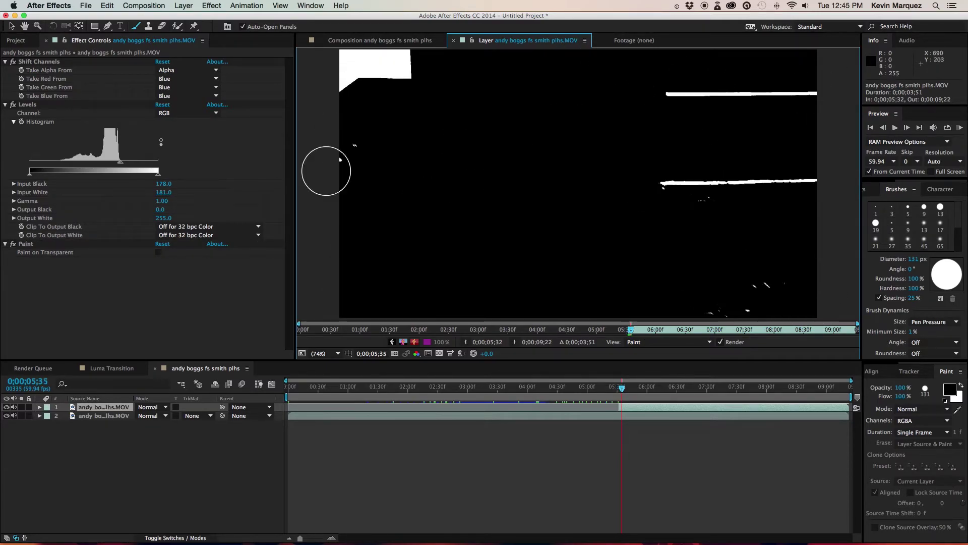
# - Paint out the stray white lines on each following matte frame
pyautogui.press('pagedown')
pyautogui.press('pagedown')
pyautogui.moveTo(677, 267)
pyautogui.mouseDown()
pyautogui.moveTo(810, 116)
pyautogui.moveTo(495, 156)
pyautogui.mouseUp()
pyautogui.press('pagedown')
pyautogui.moveTo(769, 101); pyautogui.dragTo(696, 212)
pyautogui.press('pagedown')
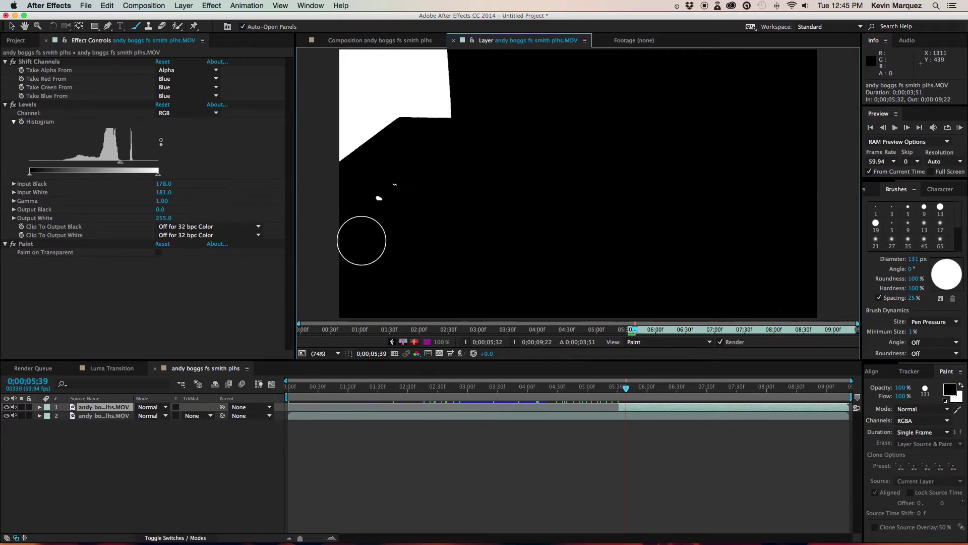
pyautogui.press('pagedown')
pyautogui.press('pagedown')
pyautogui.moveTo(807, 241); pyautogui.dragTo(721, 241)
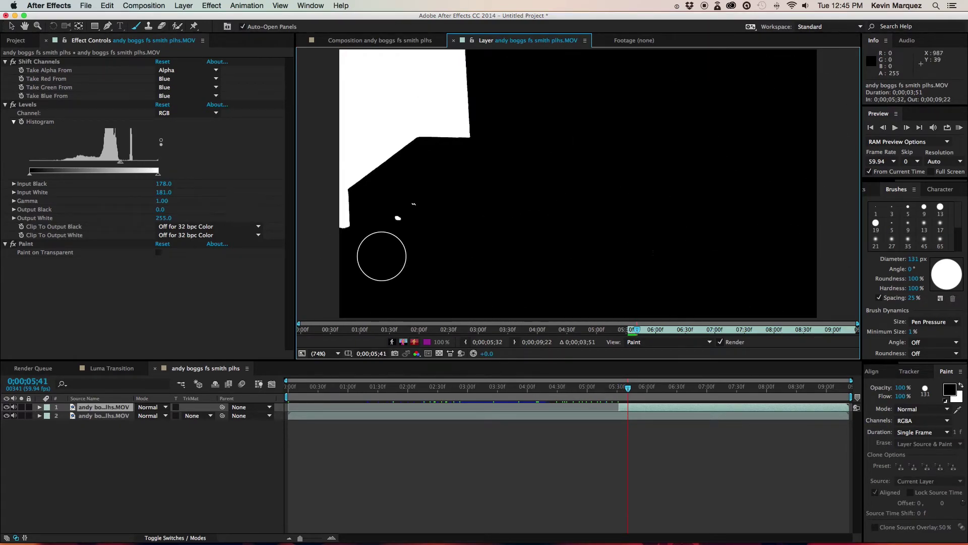
pyautogui.press('pagedown')
pyautogui.moveTo(807, 255); pyautogui.dragTo(690, 78)
# - Clear the remaining white lines on later frames, through 05;45 until the matte turns fully white
pyautogui.press('pagedown')
pyautogui.moveTo(807, 75); pyautogui.dragTo(706, 75)
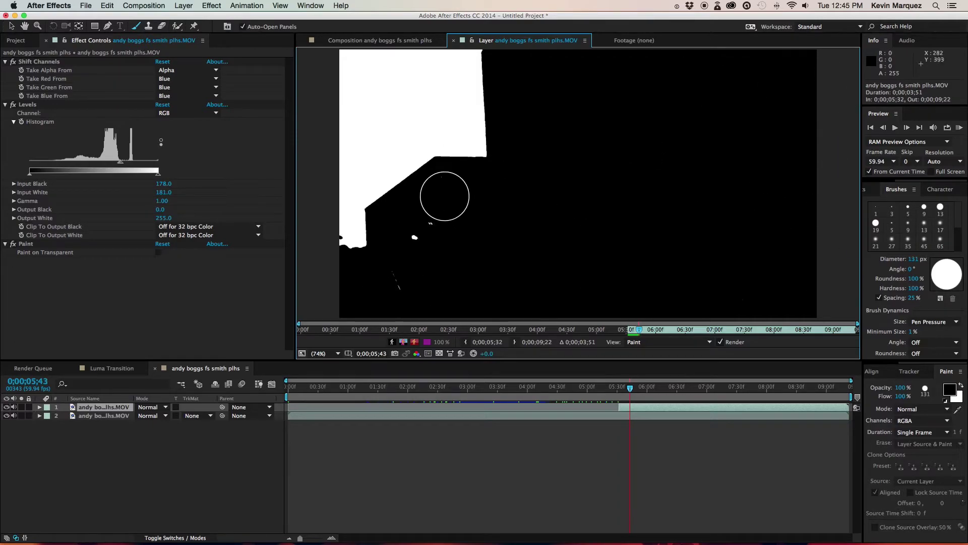
pyautogui.press('pagedown')
pyautogui.moveTo(736, 270); pyautogui.dragTo(902, 264)
pyautogui.moveTo(848, 89)
pyautogui.mouseDown()
pyautogui.moveTo(706, 98)
pyautogui.moveTo(819, 144)
pyautogui.mouseUp()
pyautogui.press('pagedown')
pyautogui.moveTo(752, 280)
pyautogui.mouseDown()
pyautogui.moveTo(821, 281)
pyautogui.moveTo(406, 296)
pyautogui.mouseUp()
pyautogui.press('pagedown')
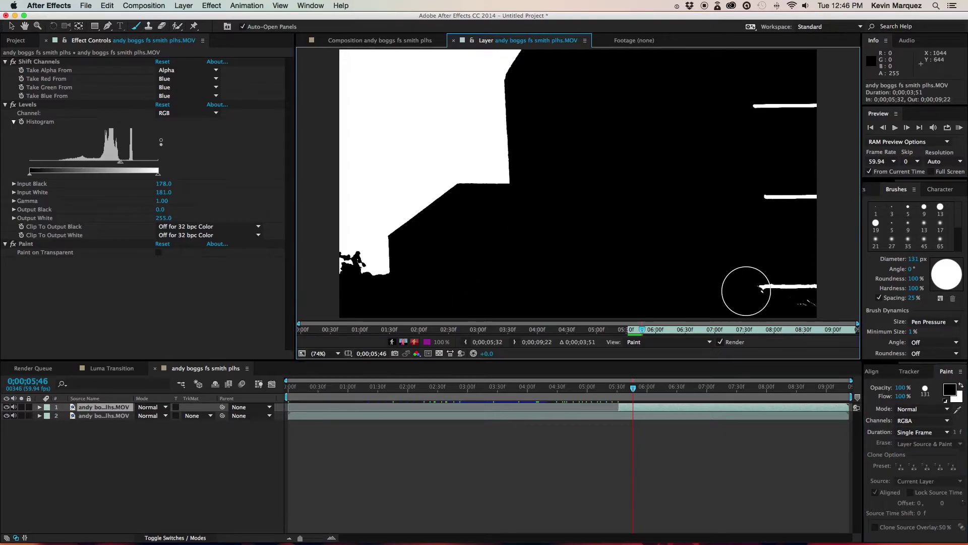
pyautogui.moveTo(746, 292)
pyautogui.mouseDown()
pyautogui.moveTo(735, 198)
pyautogui.moveTo(830, 104)
pyautogui.mouseUp()
pyautogui.press('pagedown')
pyautogui.press('pagedown')
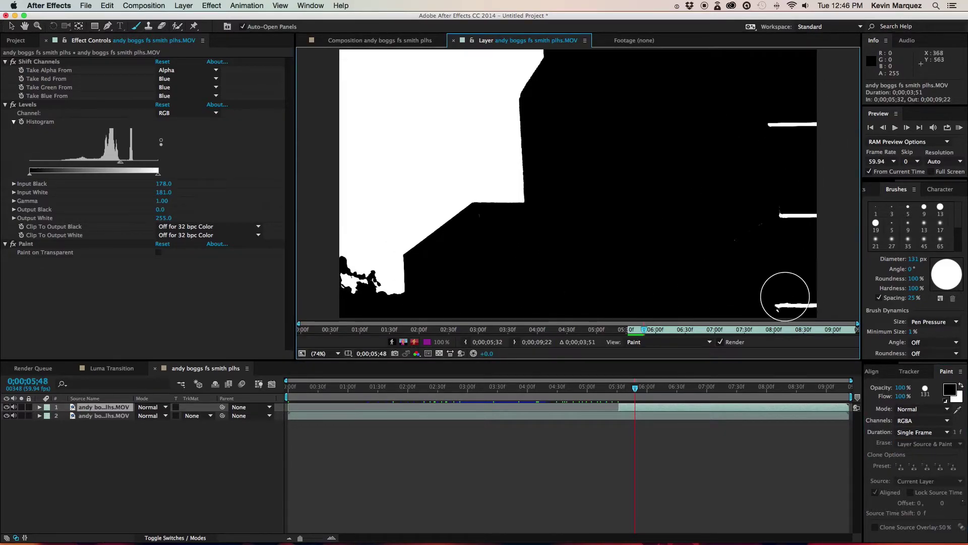
pyautogui.moveTo(789, 302); pyautogui.dragTo(807, 302)
pyautogui.press('pagedown')
pyautogui.press('pagedown')
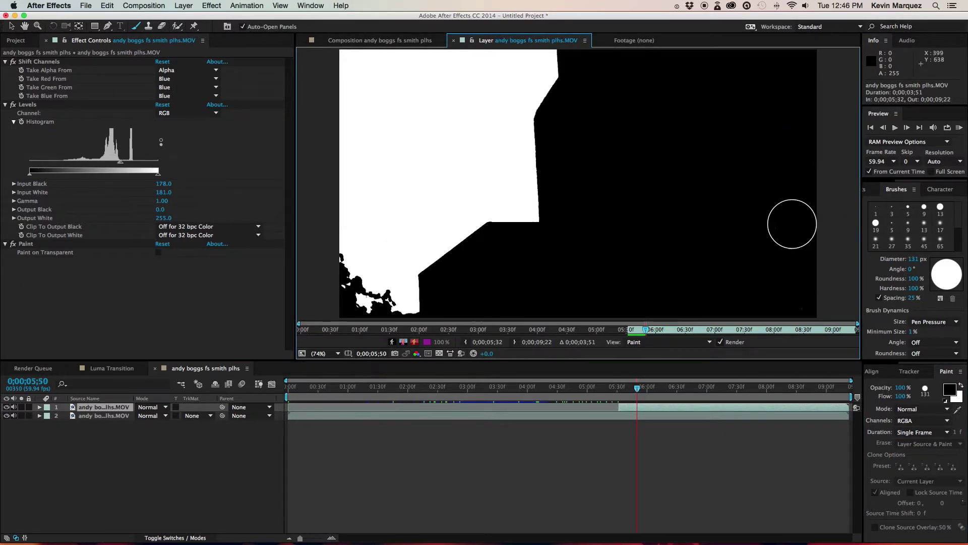
pyautogui.press('pagedown')
pyautogui.press('pagedown')
pyautogui.press('pagedown')
pyautogui.press('pagedown')
pyautogui.press('pagedown')
pyautogui.press('pagedown')
pyautogui.press('pagedown')
pyautogui.press('pagedown')
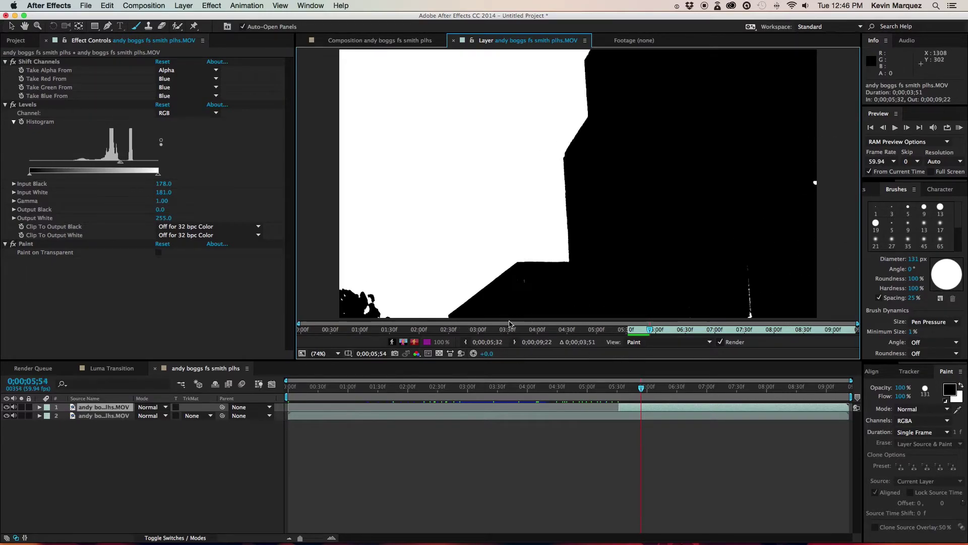
pyautogui.press('pagedown')
pyautogui.press('pagedown')
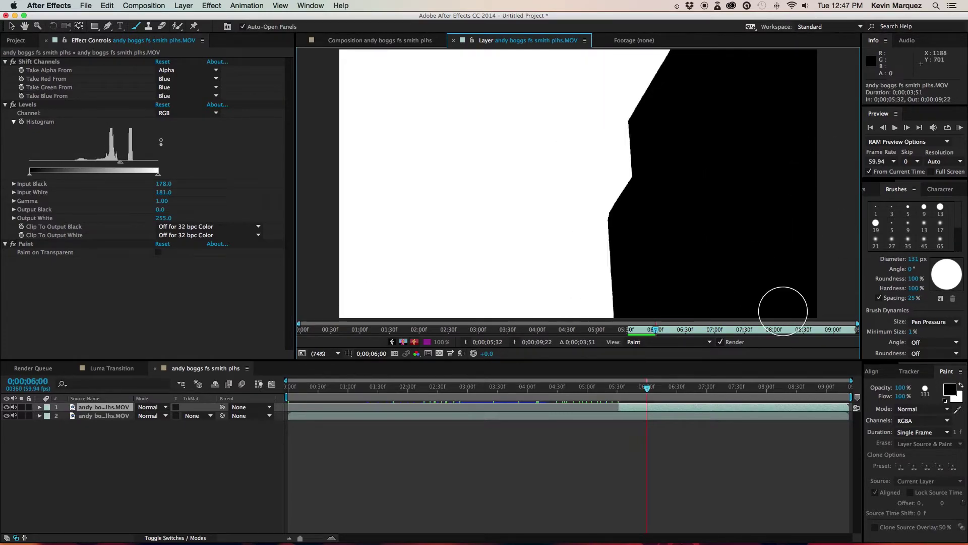
pyautogui.moveTo(645, 387); pyautogui.dragTo(687, 389)
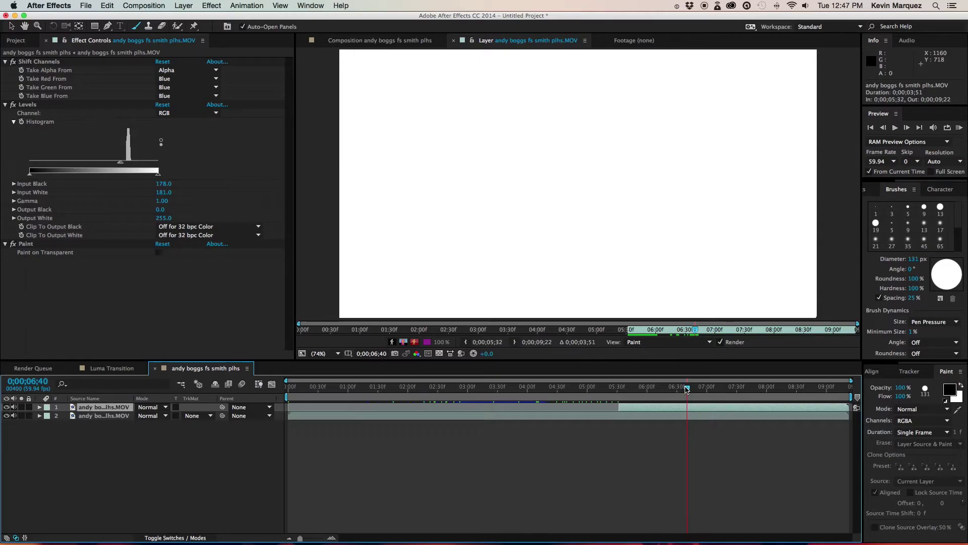
# - Trim the matte layer to end around 6;39 and return to the composition view
pyautogui.moveTo(850, 407); pyautogui.dragTo(583, 388)
pyautogui.click(672, 387)
pyautogui.click(379, 40)
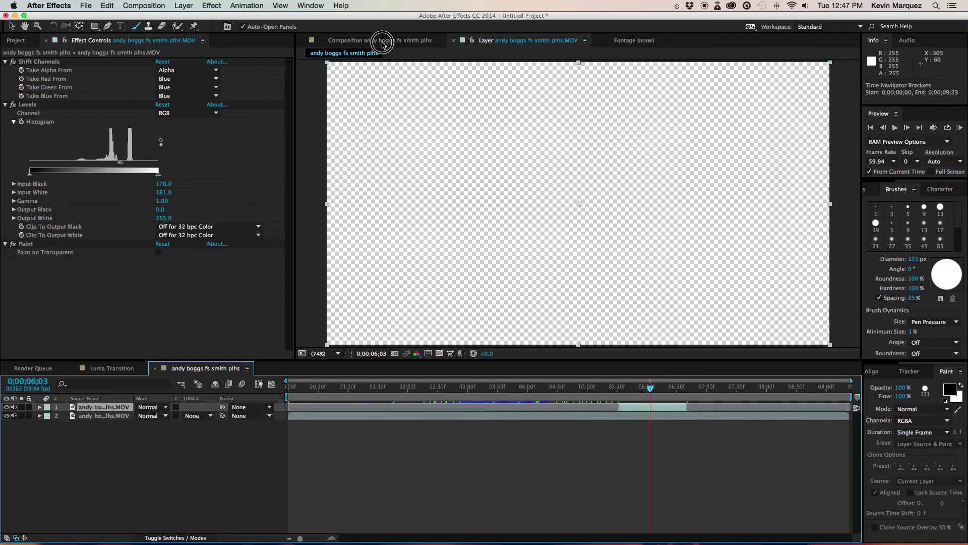
pyautogui.click(202, 415)
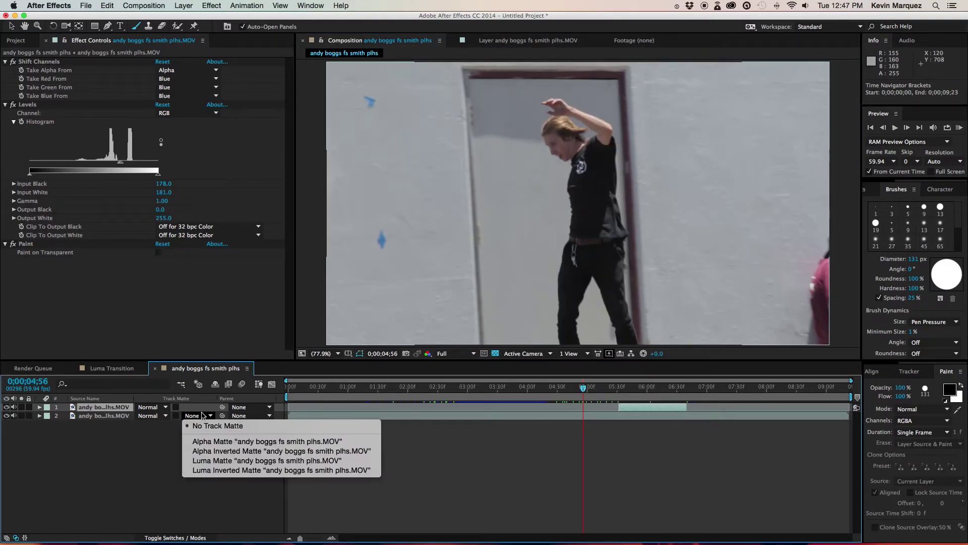
# - Set the lower clip's track matte to Luma Inverted Matte and check the sky around 5;44–5;53
pyautogui.click(220, 470)
pyautogui.click(631, 391)
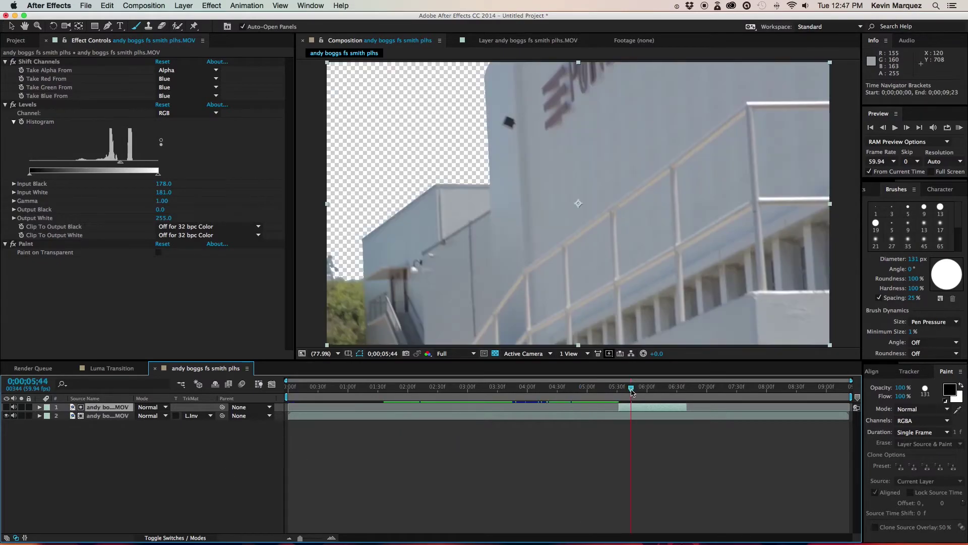
pyautogui.moveTo(631, 390); pyautogui.dragTo(640, 390)
# - Compare None and Luma Matte, then restore Luma Inverted Matte and check up to 6;17
pyautogui.click(200, 417)
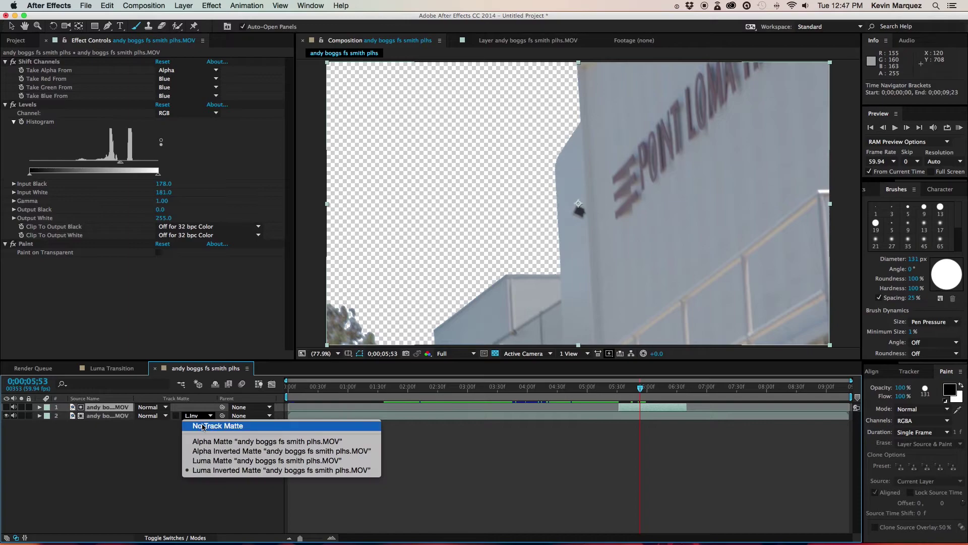
pyautogui.click(202, 427)
pyautogui.click(203, 416)
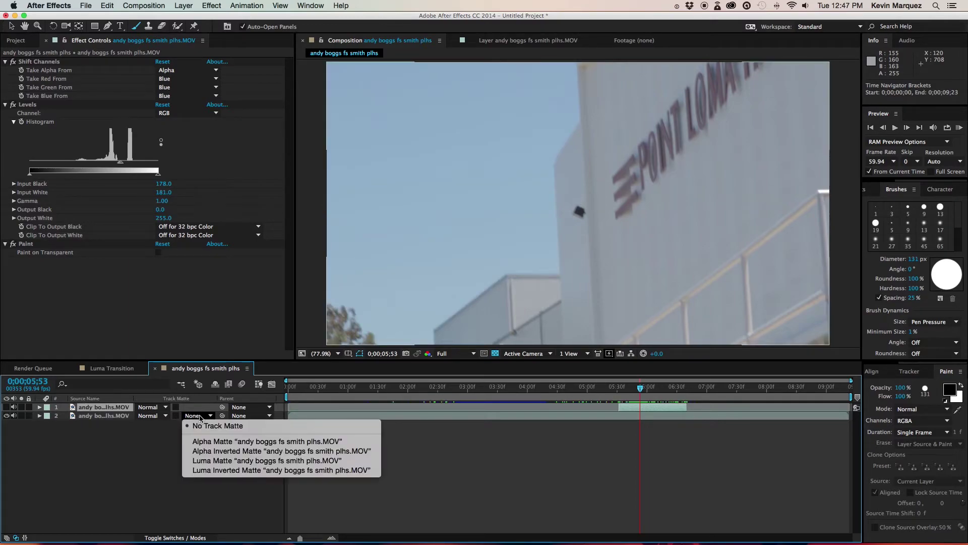
pyautogui.click(211, 460)
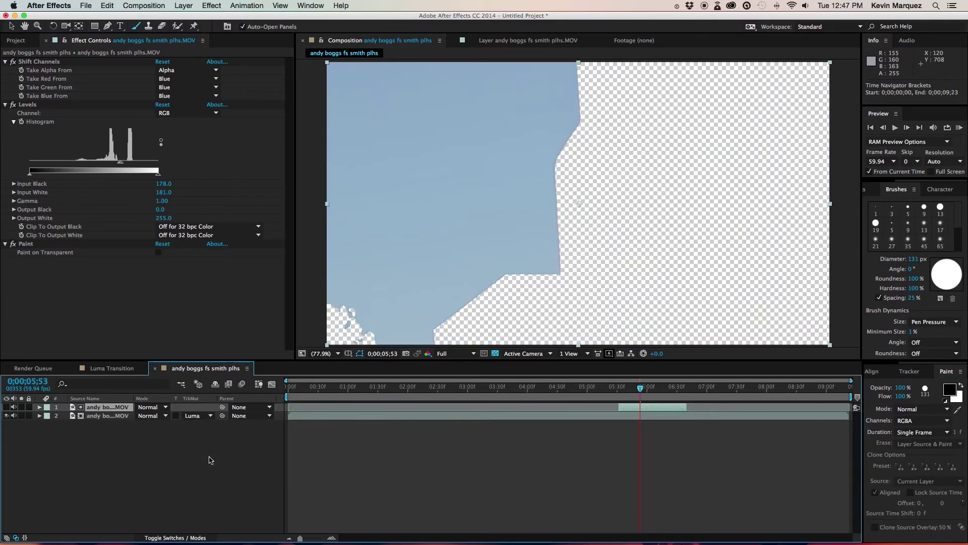
pyautogui.click(198, 416)
pyautogui.click(201, 426)
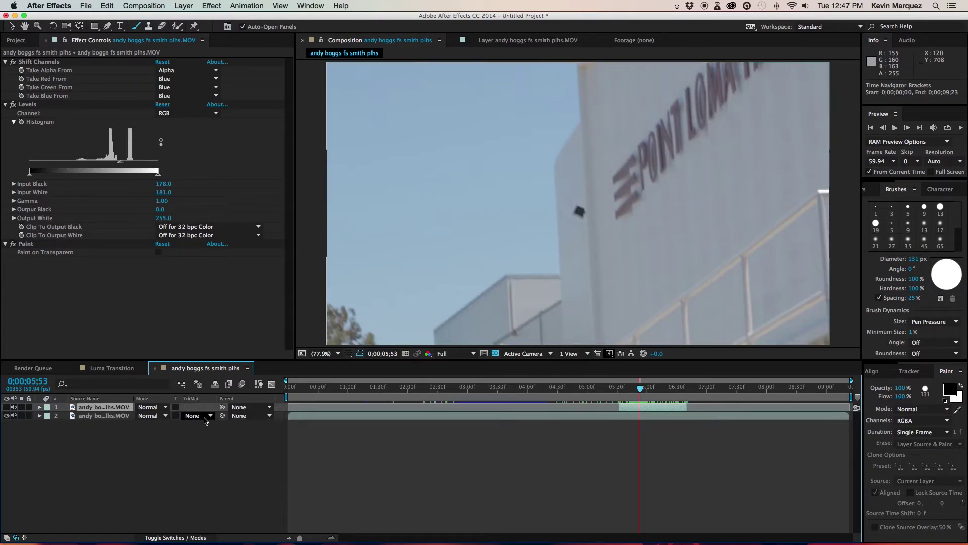
pyautogui.click(204, 416)
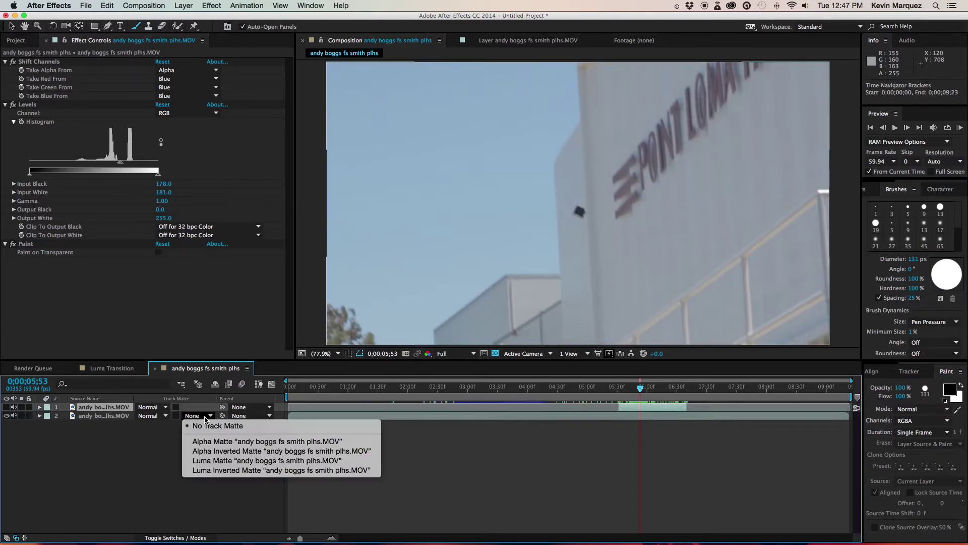
pyautogui.click(210, 471)
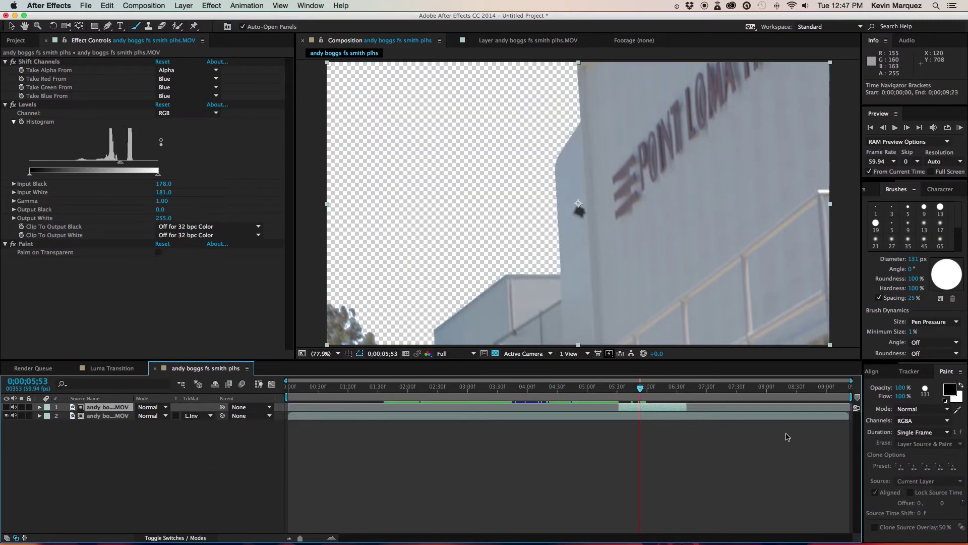
pyautogui.moveTo(640, 388)
pyautogui.mouseDown()
pyautogui.moveTo(626, 389)
pyautogui.moveTo(663, 391)
pyautogui.moveTo(656, 389)
pyautogui.mouseUp()
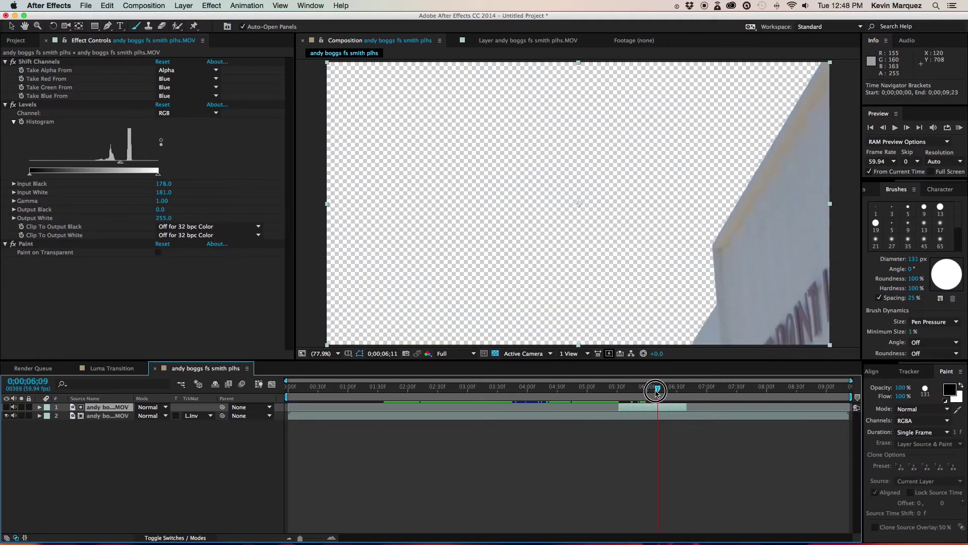
# - Add the thurgood marshall skate footage as the bottom layer, starting around 4;22
pyautogui.click(29, 43)
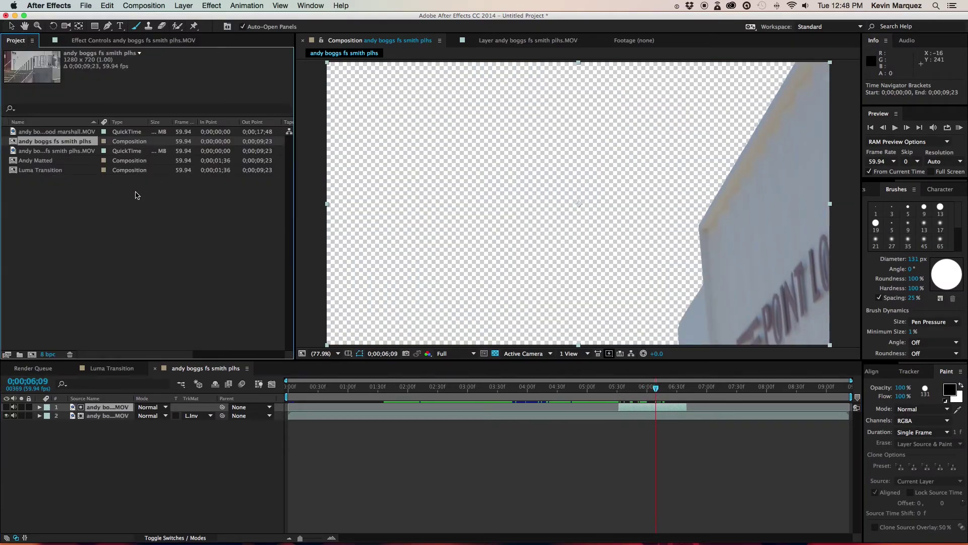
pyautogui.moveTo(73, 133); pyautogui.dragTo(141, 426)
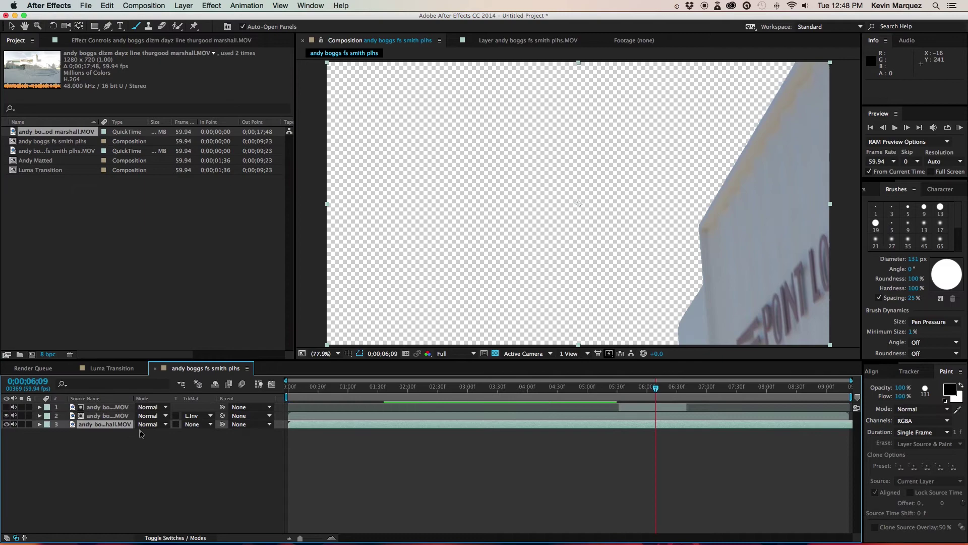
pyautogui.moveTo(409, 432); pyautogui.dragTo(671, 432)
pyautogui.click(566, 388)
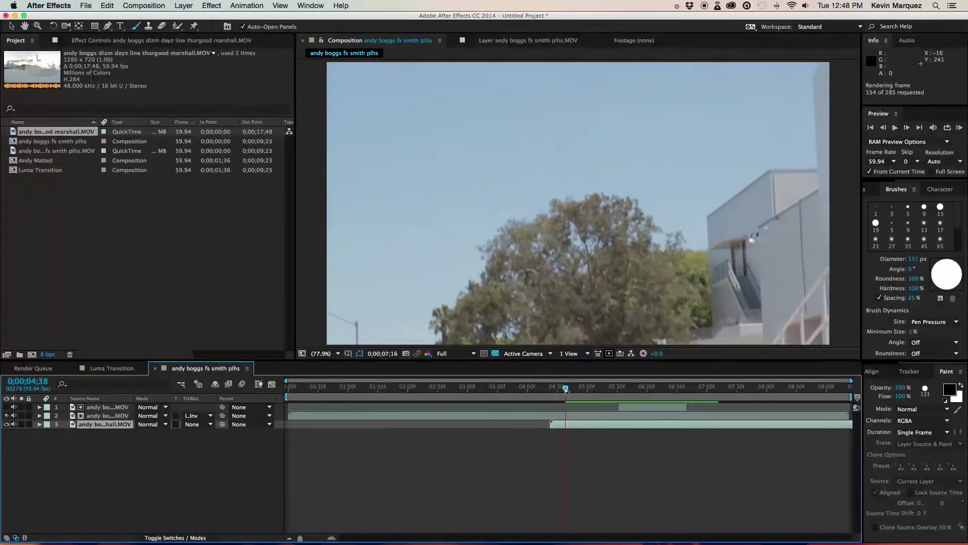
pyautogui.click(688, 417)
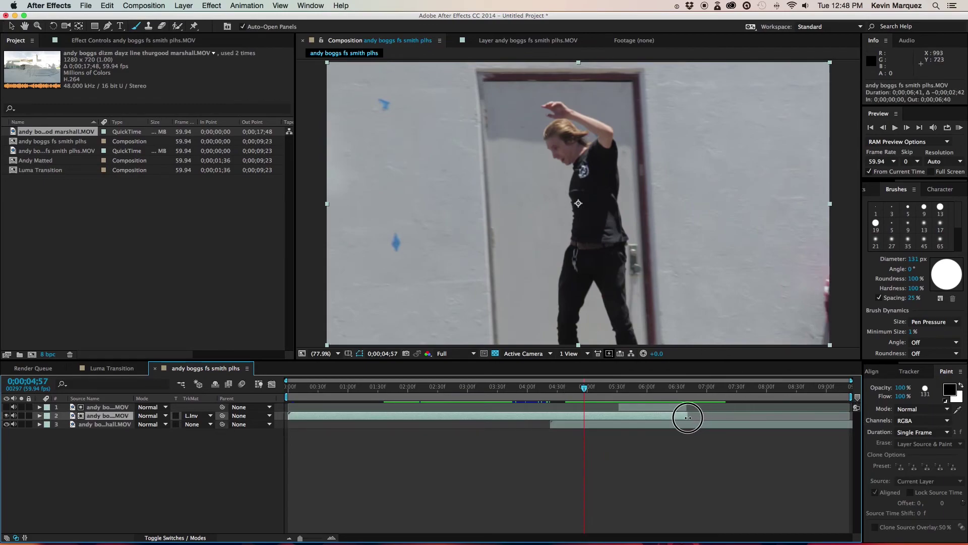
pyautogui.moveTo(566, 388); pyautogui.dragTo(557, 387)
pyautogui.press('KP_0')
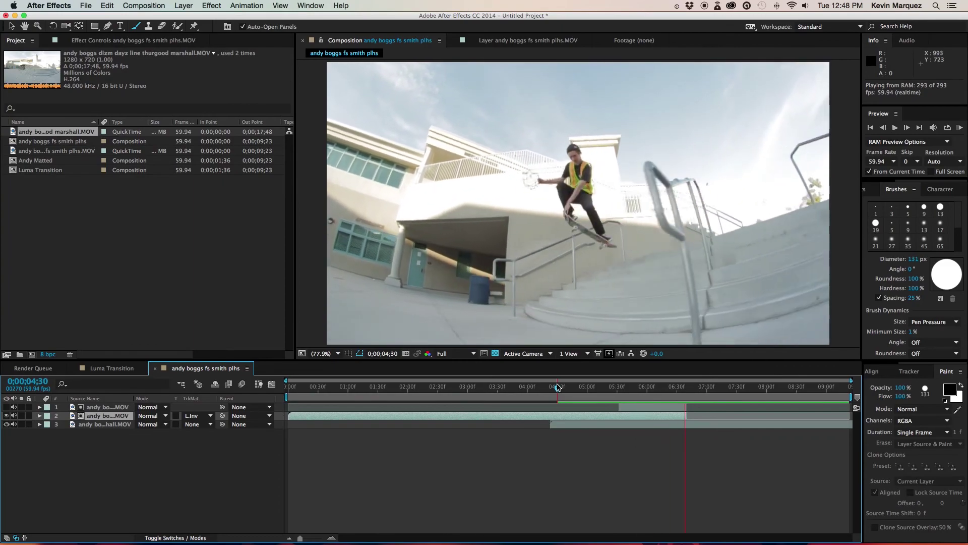
pyautogui.press('space')
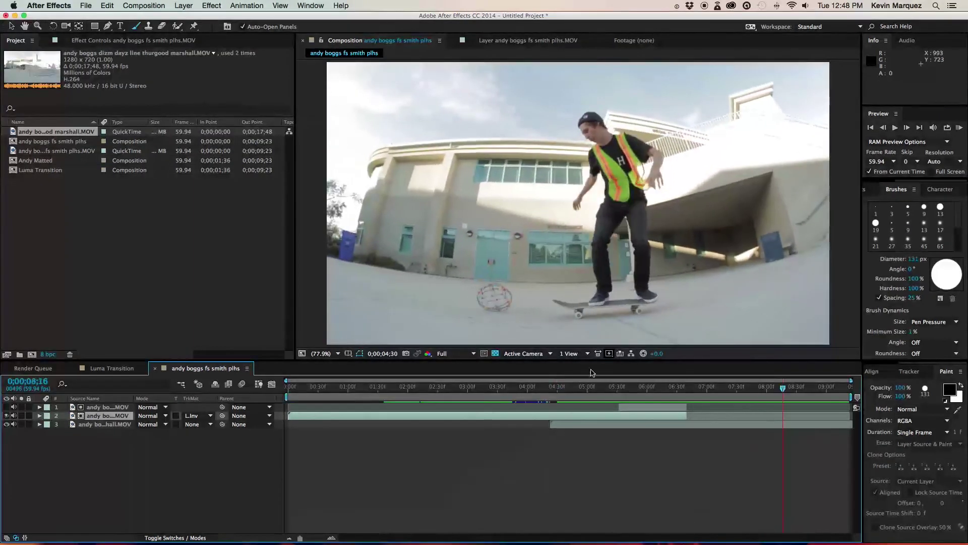
pyautogui.click(652, 386)
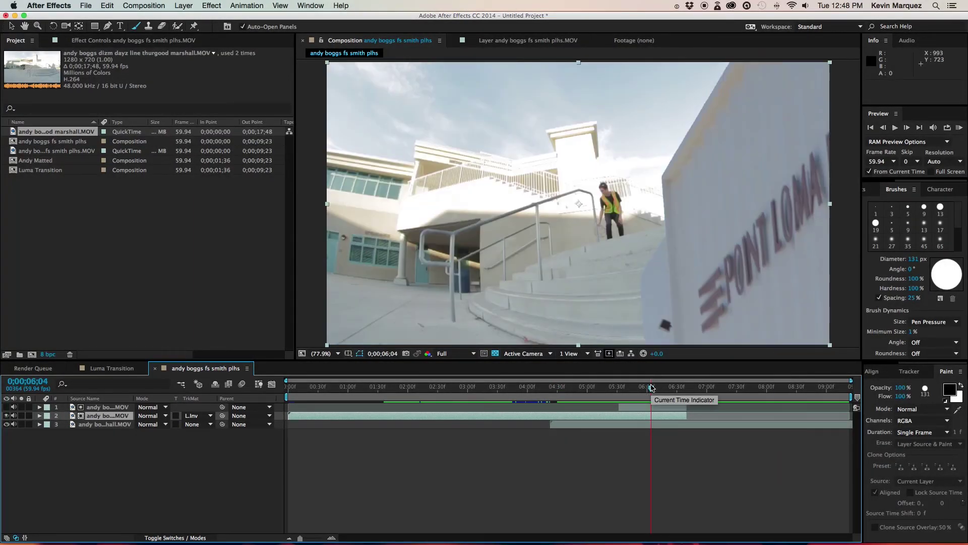